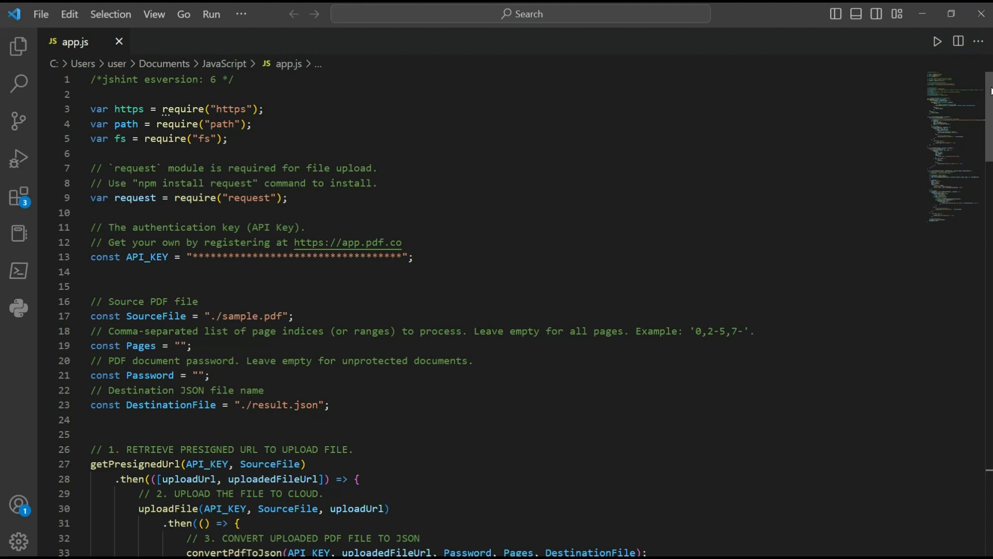
# - Select the asterisk placeholder API key between the quotes on line 13 of app.js
pyautogui.click(402, 257)
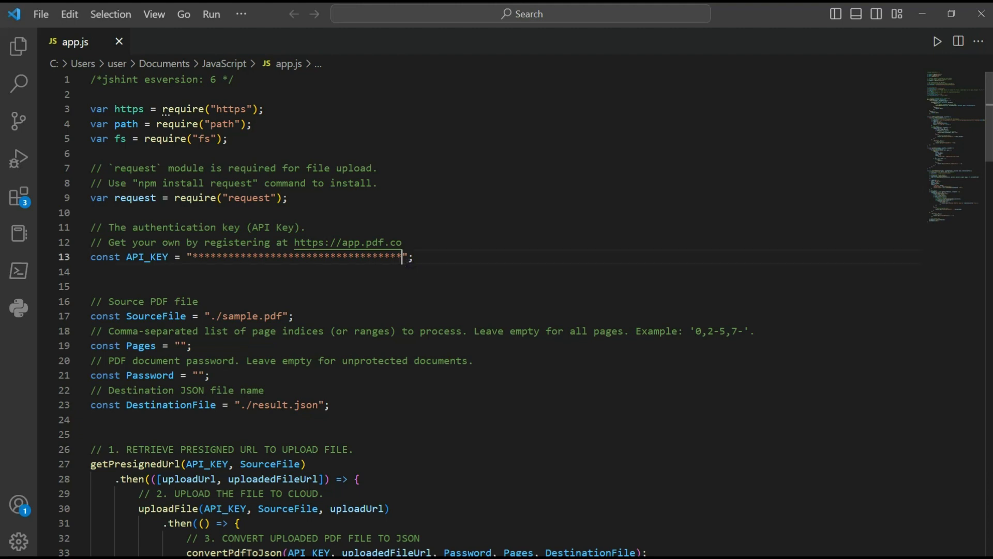
pyautogui.doubleClick(402, 257)
pyautogui.moveTo(400, 257); pyautogui.dragTo(192, 258)
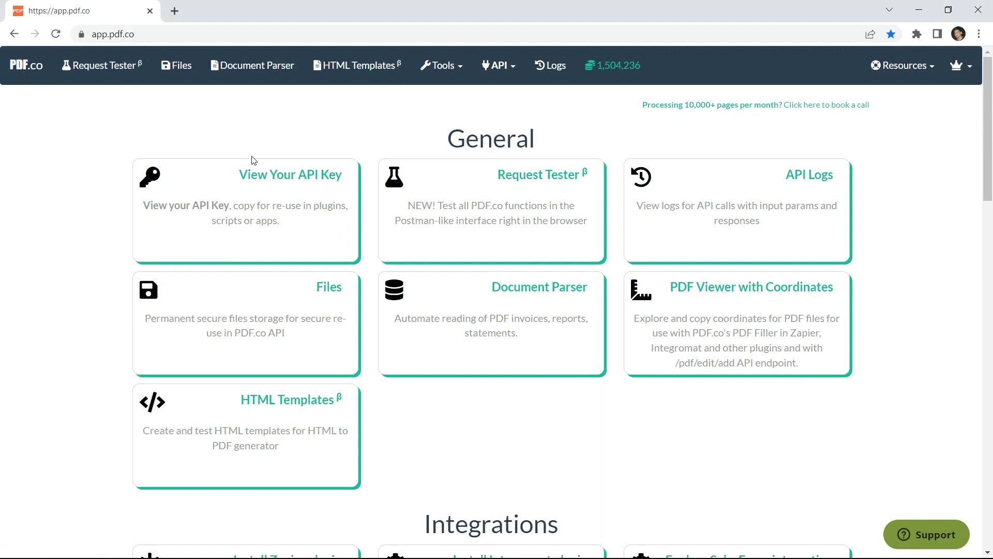
# - Reveal the PDF.co account API key on app.pdf.co and copy it to the clipboard
pyautogui.click(288, 179)
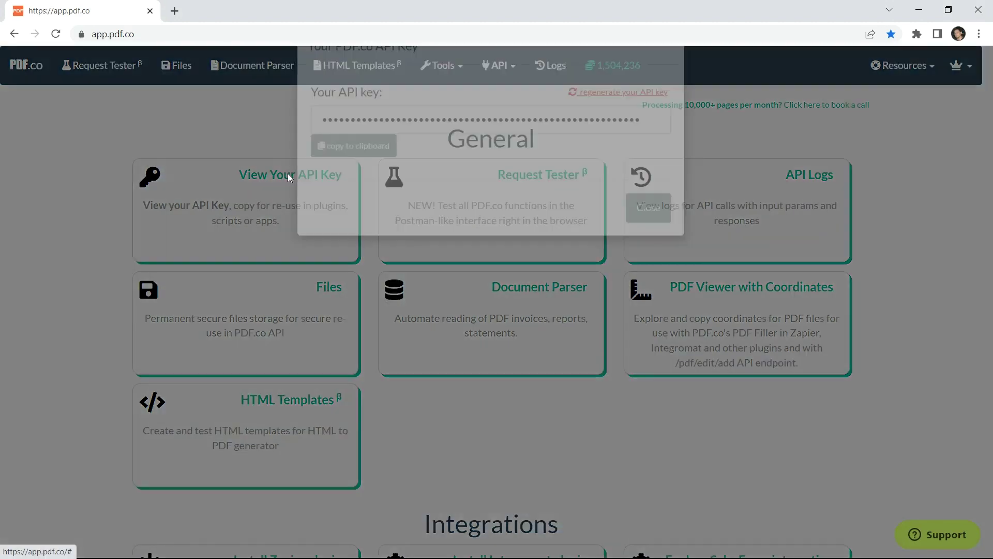
pyautogui.click(354, 187)
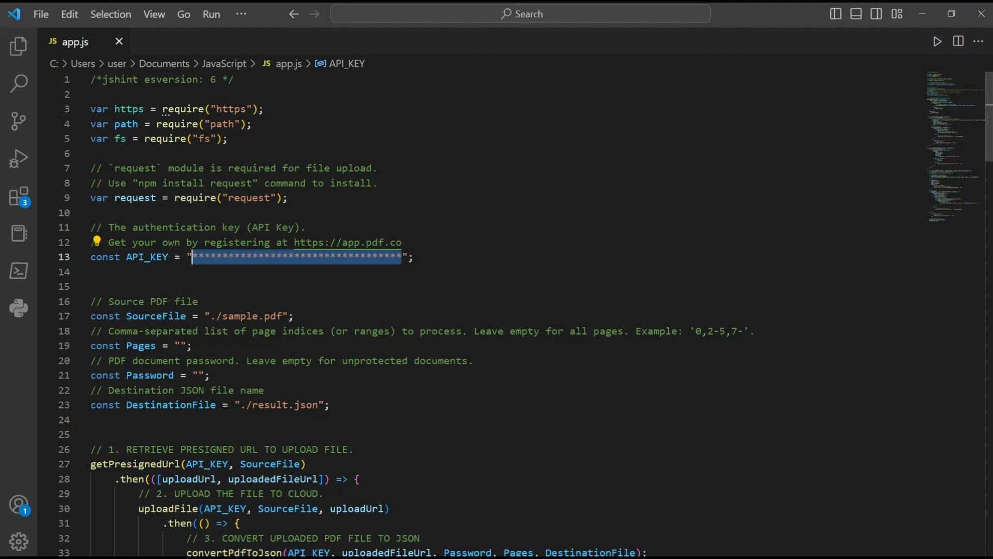
pyautogui.moveTo(210, 316)
pyautogui.mouseDown()
pyautogui.moveTo(283, 315)
pyautogui.moveTo(223, 316)
pyautogui.mouseUp()
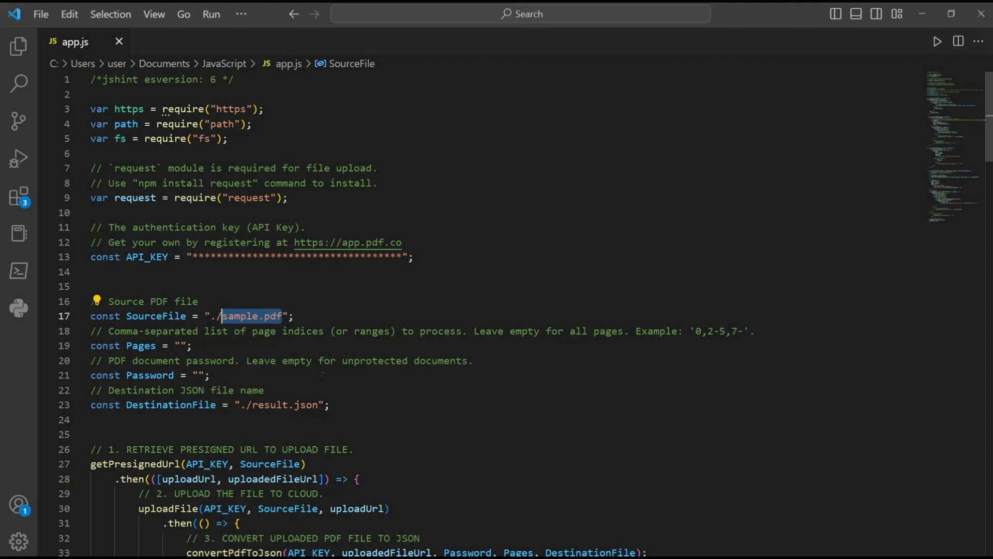
pyautogui.click(318, 404)
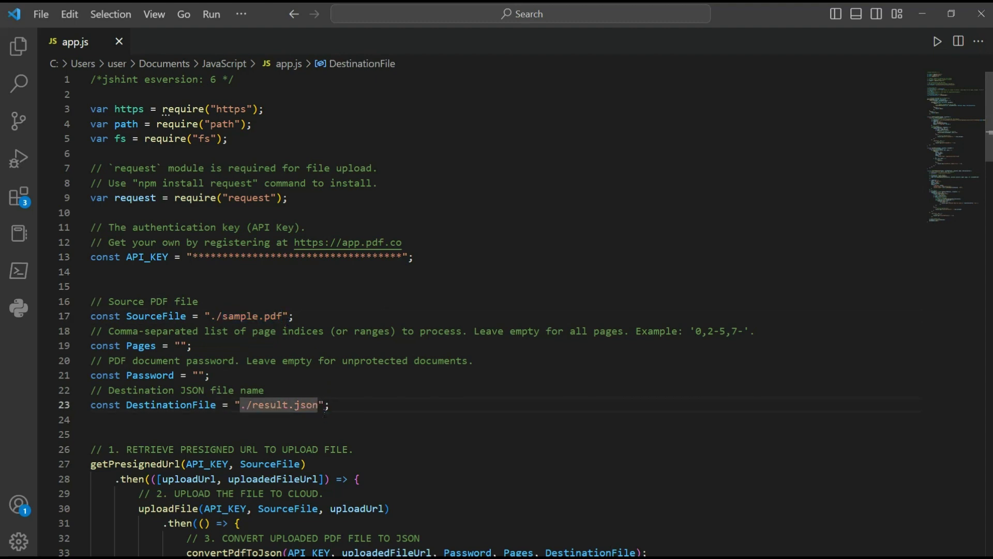
pyautogui.moveTo(318, 405); pyautogui.dragTo(276, 404)
pyautogui.hotkey('shift', 'Left')
pyautogui.hotkey('shift', 'Left')
pyautogui.hotkey('shift', 'Left')
pyautogui.hotkey('shift', 'Left')
# - Open a new terminal in the JavaScript folder and run npm install request
pyautogui.click(241, 14)
pyautogui.moveTo(296, 37)
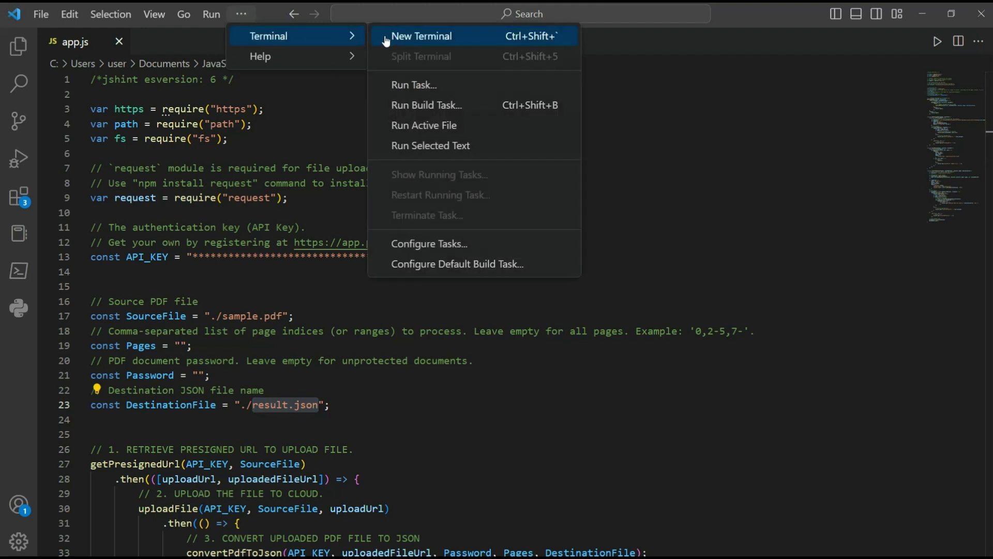
pyautogui.click(414, 37)
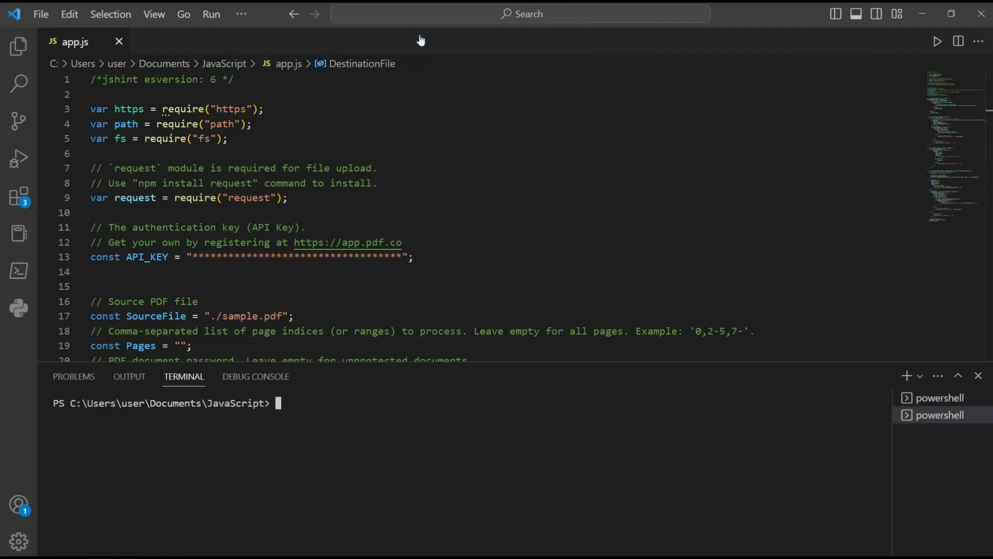
pyautogui.write('npm in')
pyautogui.write('stall req')
pyautogui.write('uest')
pyautogui.press('Return')
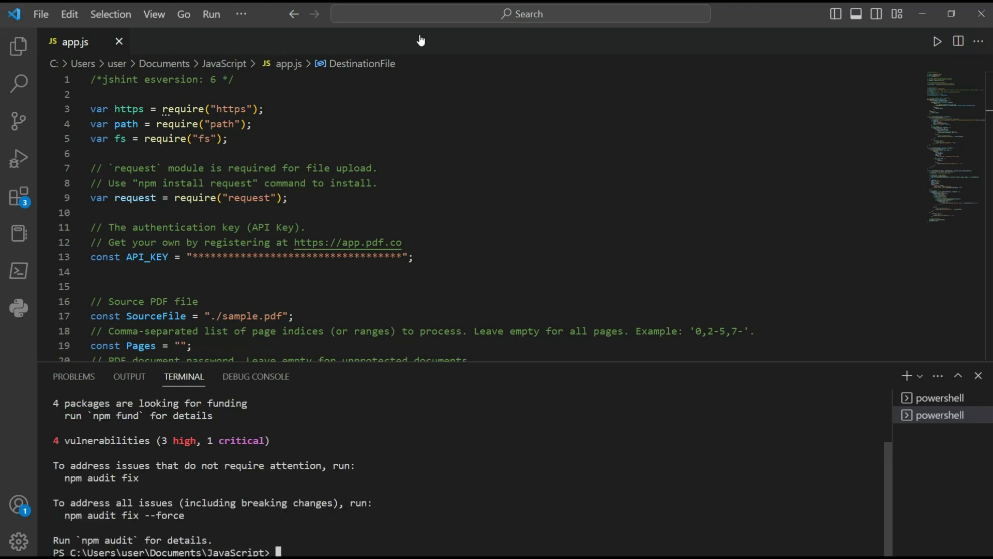
pyautogui.write('node')
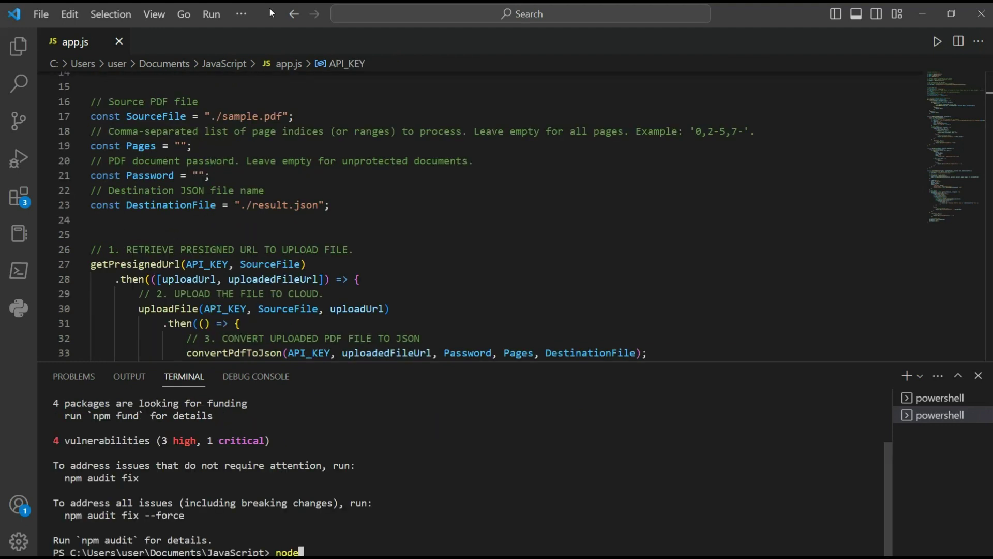
pyautogui.write(' app')
pyautogui.write('.js')
# - Run node app.js, then open the generated result.json from the JavaScript folder
pyautogui.press('Return')
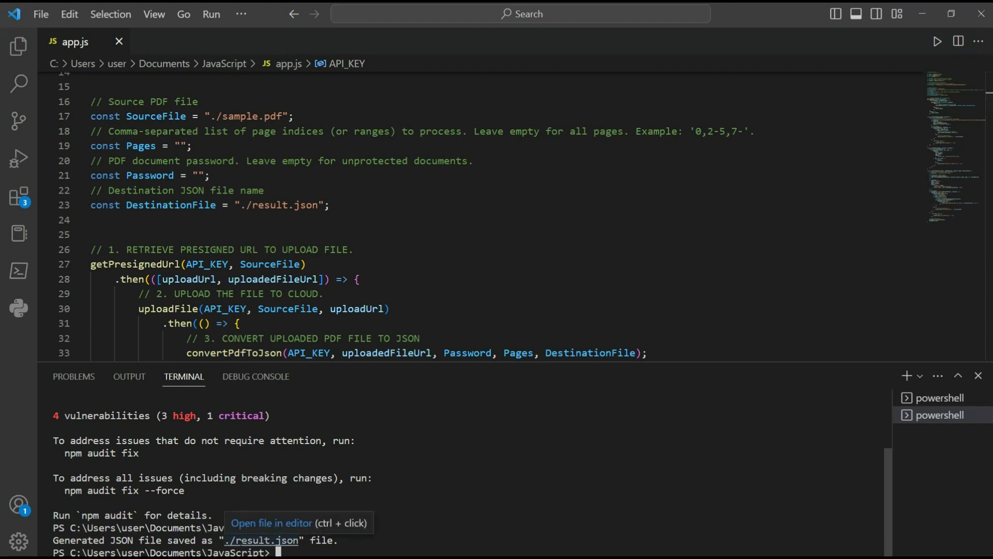
pyautogui.moveTo(236, 540); pyautogui.dragTo(300, 544)
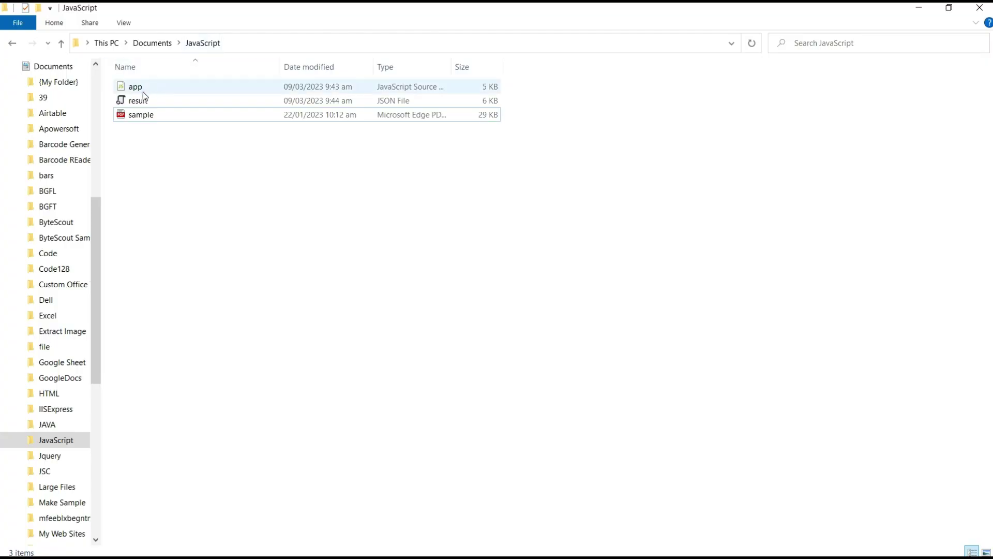
pyautogui.doubleClick(137, 102)
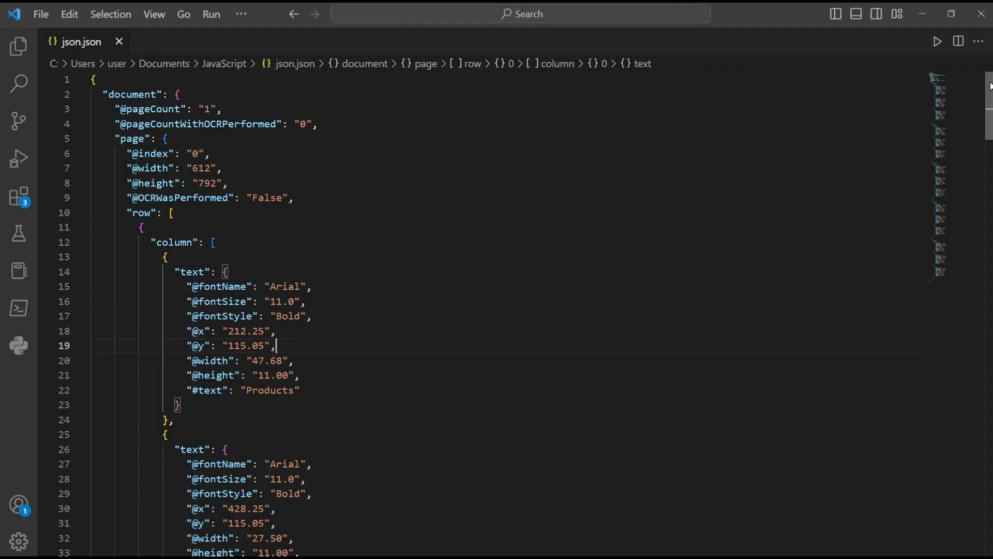
pyautogui.scroll(-3, 991, 105)
pyautogui.scroll(-1, 992, 105)
pyautogui.scroll(-2, 991, 105)
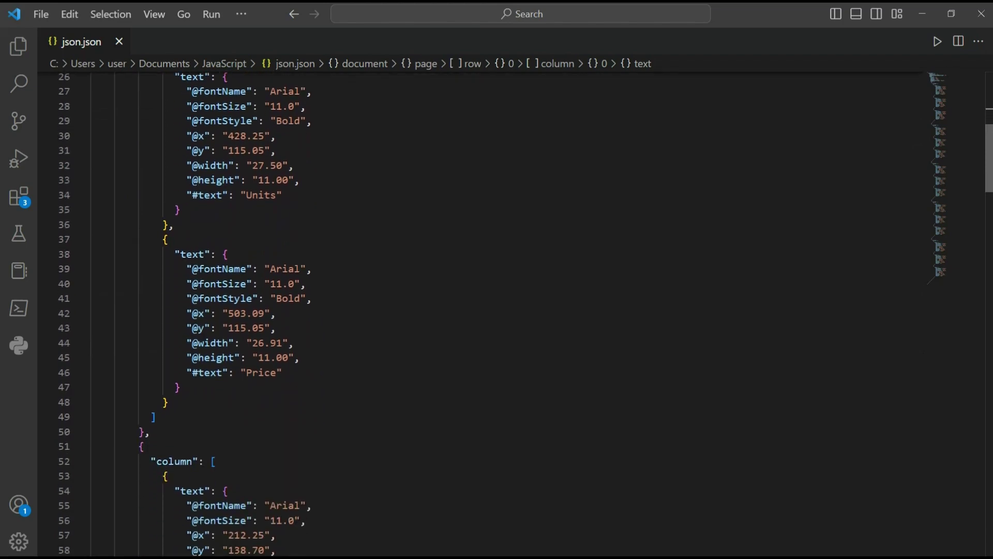
pyautogui.scroll(-6, 991, 105)
pyautogui.scroll(-5, 497, 311)
pyautogui.scroll(-1, 497, 310)
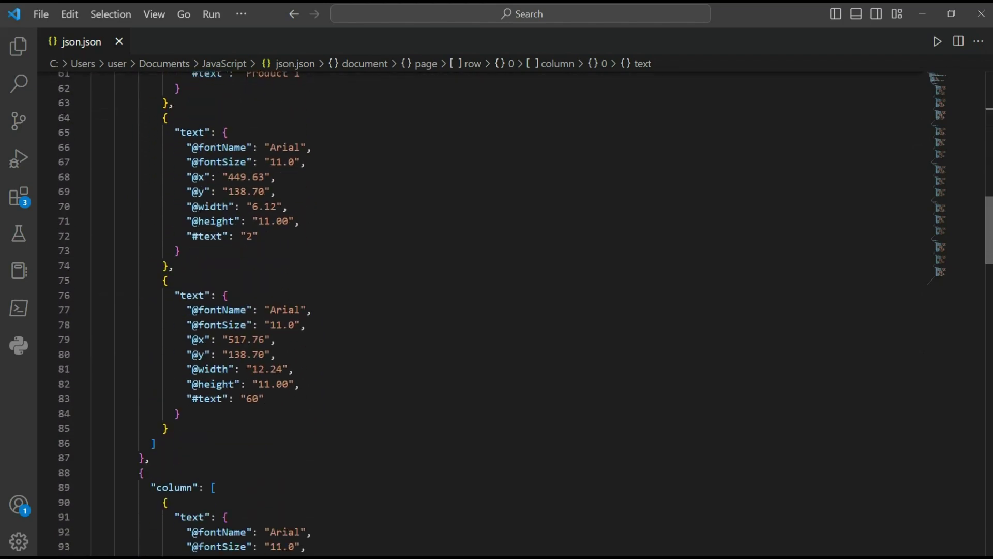
pyautogui.scroll(-4, 497, 310)
pyautogui.scroll(-2, 497, 311)
pyautogui.scroll(-3, 497, 311)
pyautogui.scroll(-5, 497, 310)
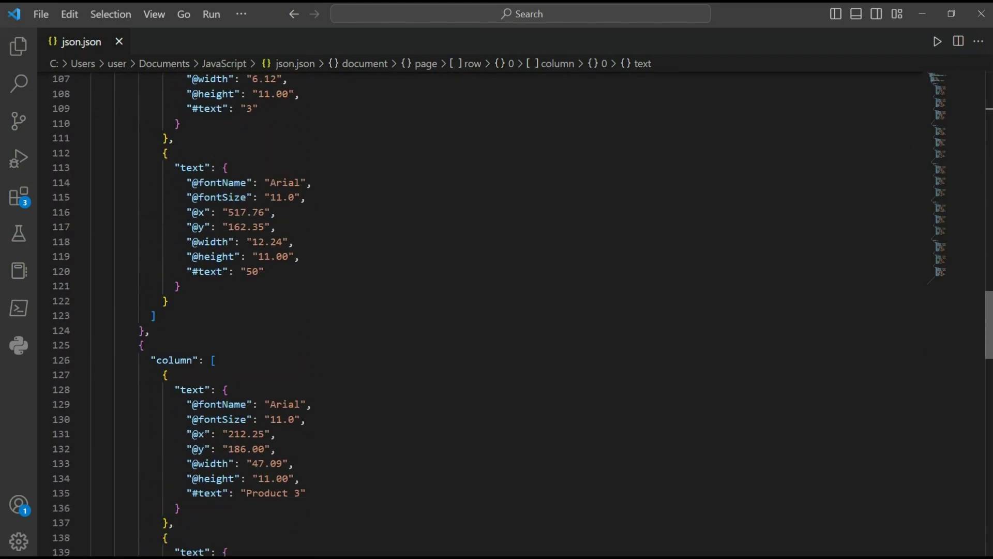
pyautogui.scroll(-6, 496, 311)
pyautogui.scroll(-3, 497, 310)
pyautogui.scroll(-2, 498, 310)
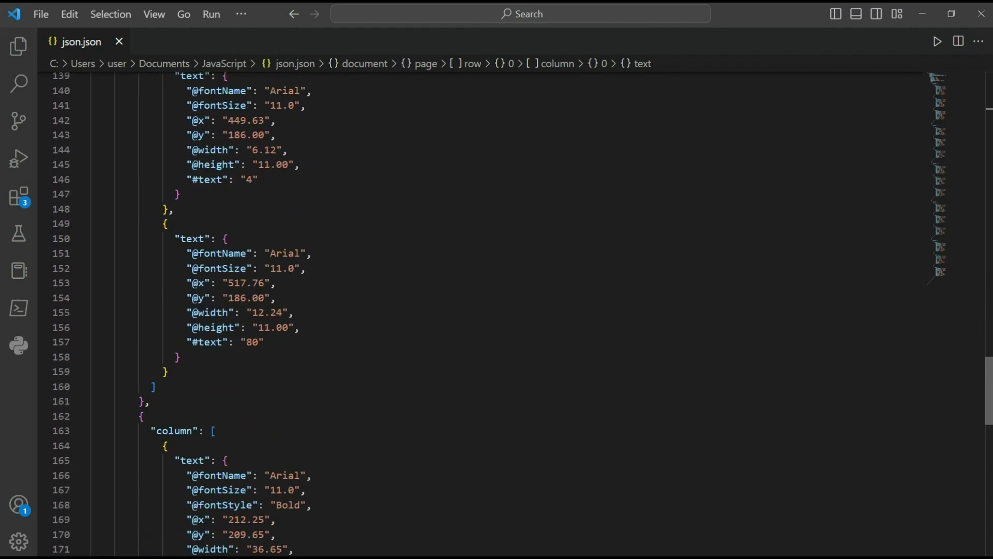
pyautogui.scroll(-3, 497, 311)
pyautogui.scroll(-4, 497, 311)
pyautogui.scroll(-4, 496, 311)
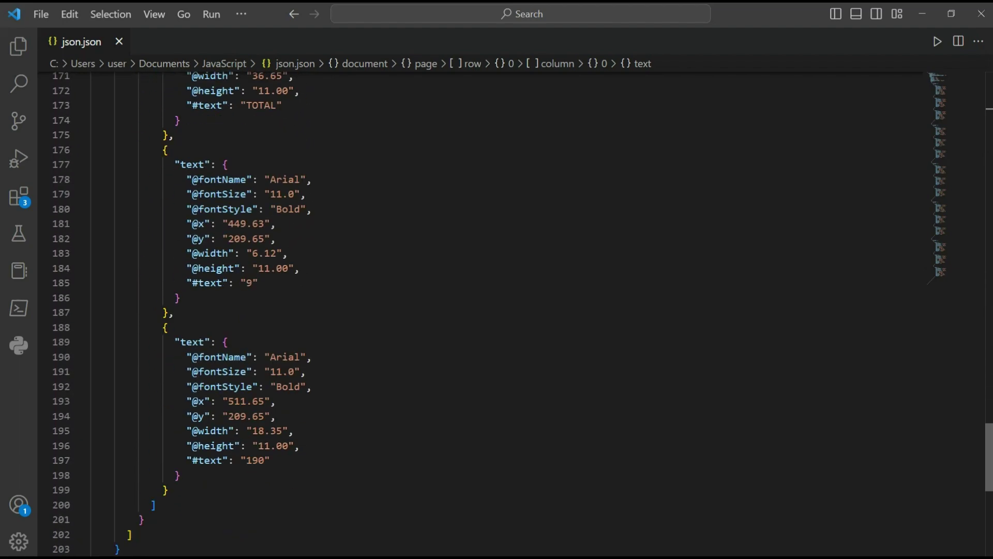
pyautogui.scroll(-1, 497, 311)
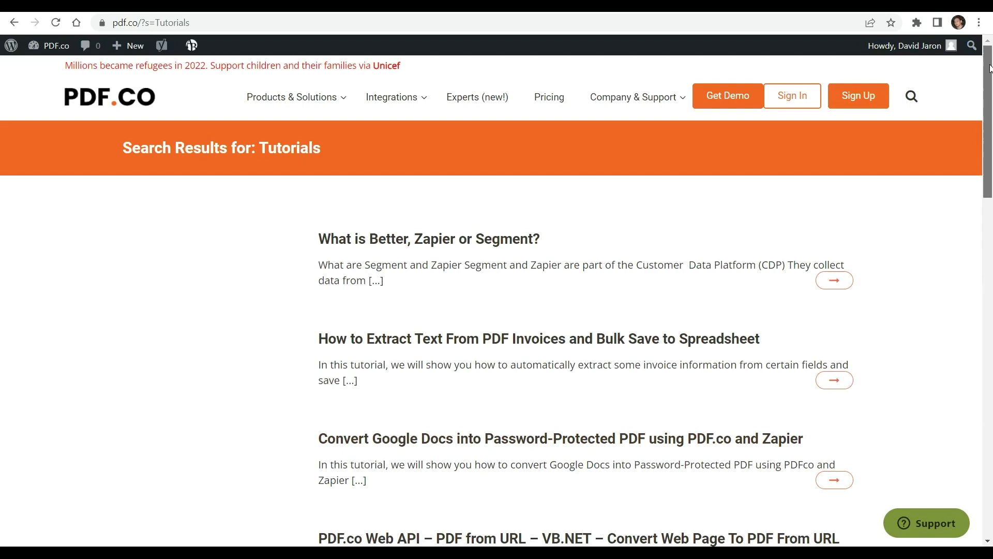
pyautogui.moveTo(991, 68); pyautogui.dragTo(991, 206)
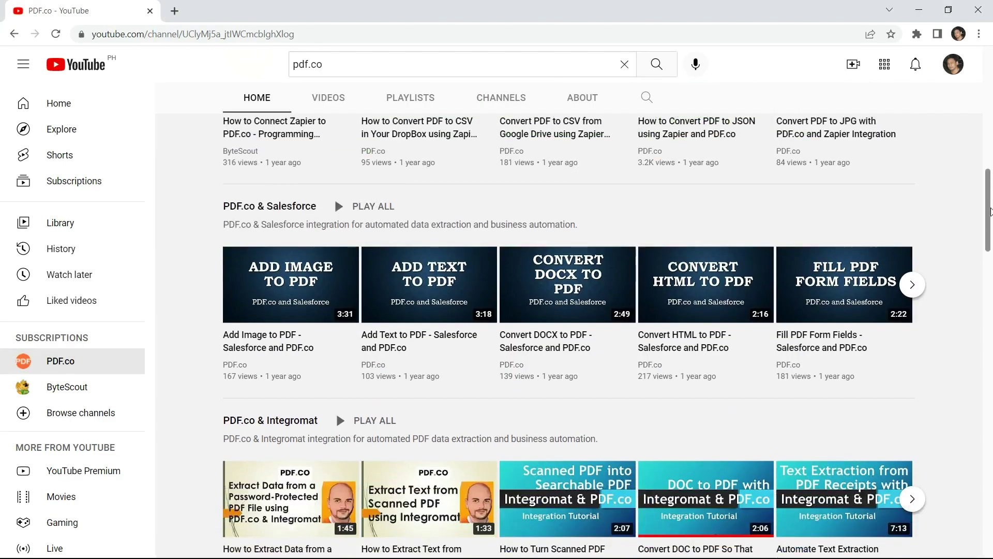
pyautogui.moveTo(992, 211); pyautogui.dragTo(992, 283)
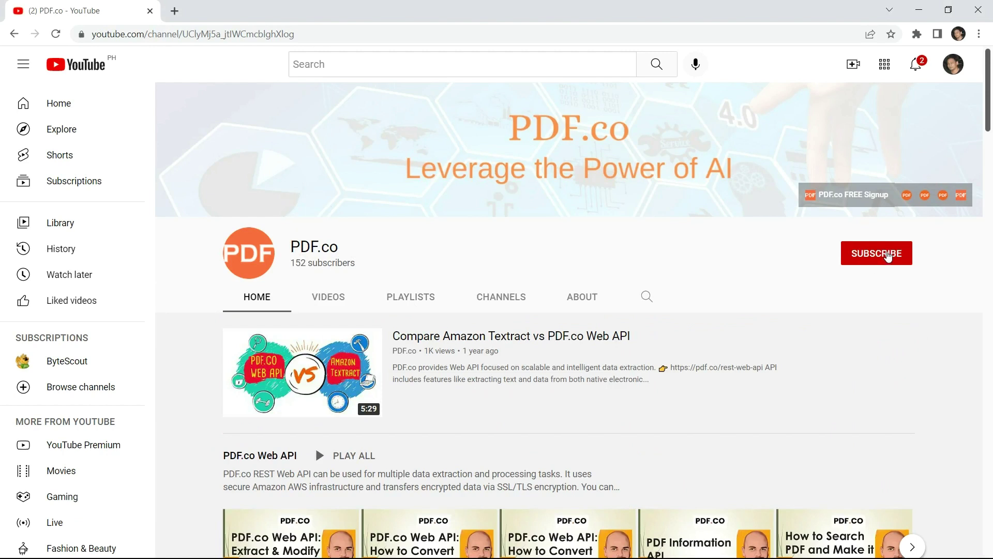
# - Subscribe to the PDF.co YouTube channel and set its notifications to All
pyautogui.click(887, 258)
pyautogui.click(901, 256)
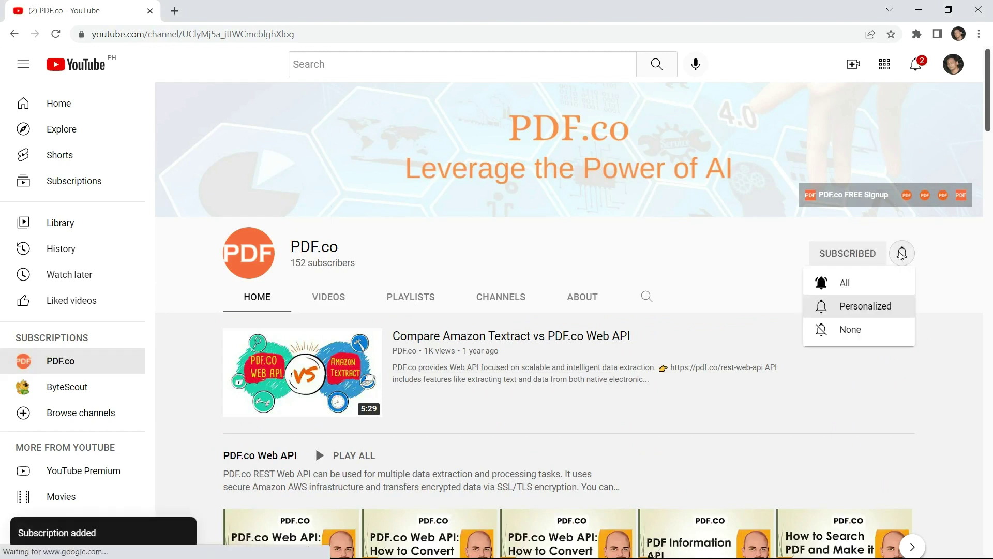
pyautogui.click(852, 287)
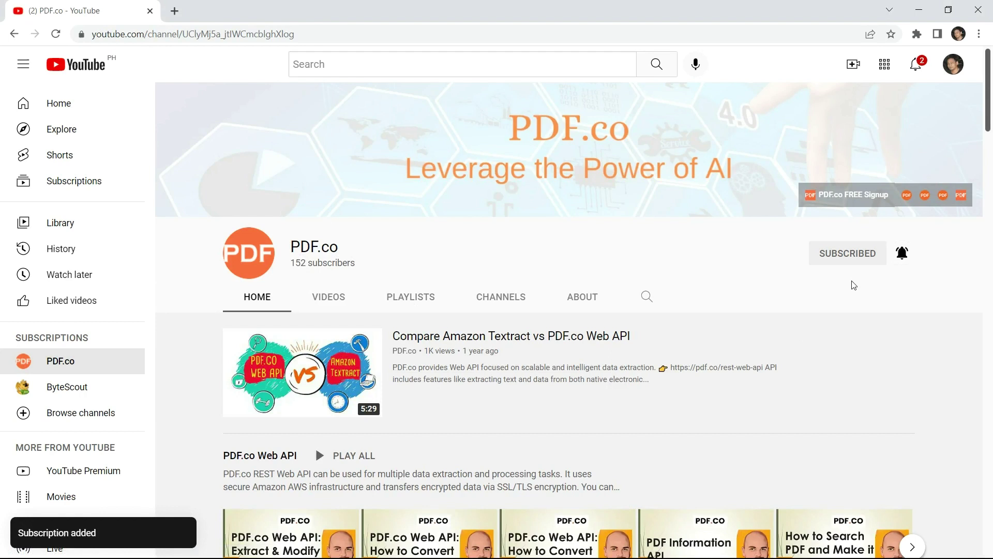